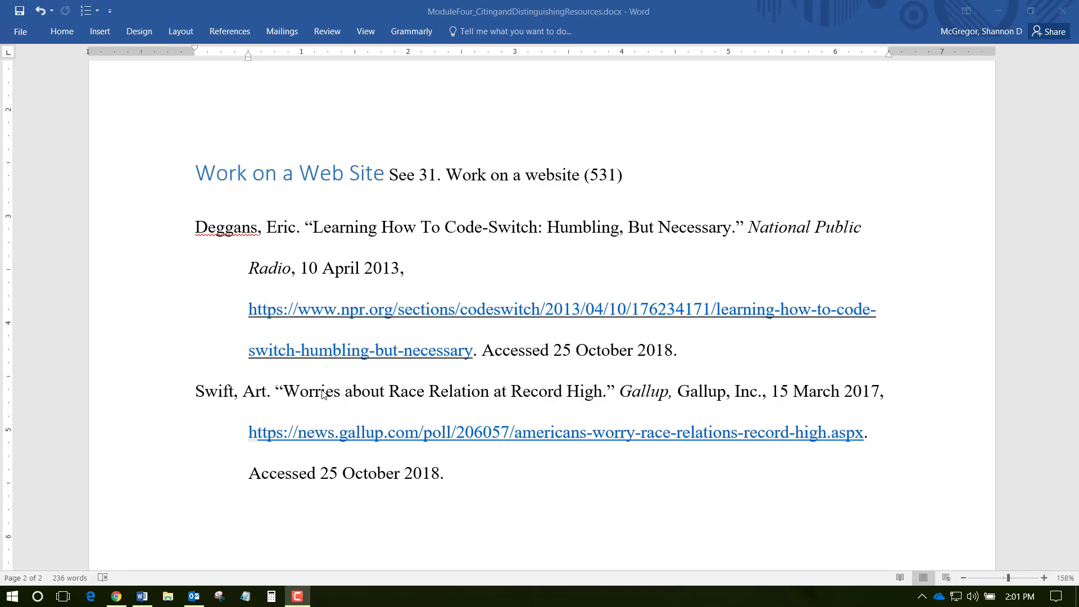
Step: Remove the live hyperlink from the NPR address in the Deggans entry
right_click(326, 313)
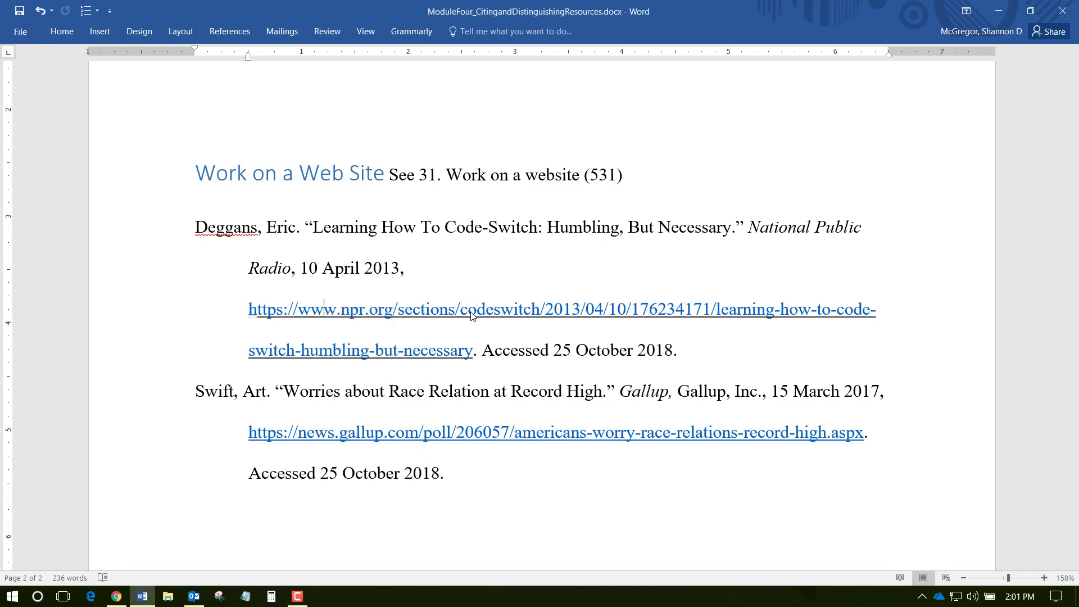
right_click(470, 316)
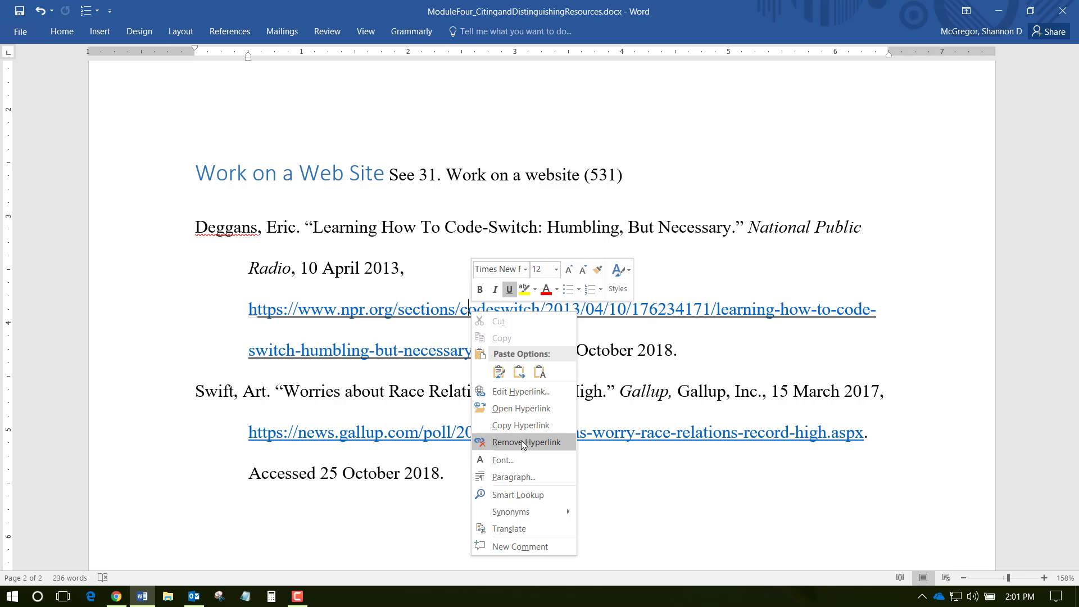
click(522, 443)
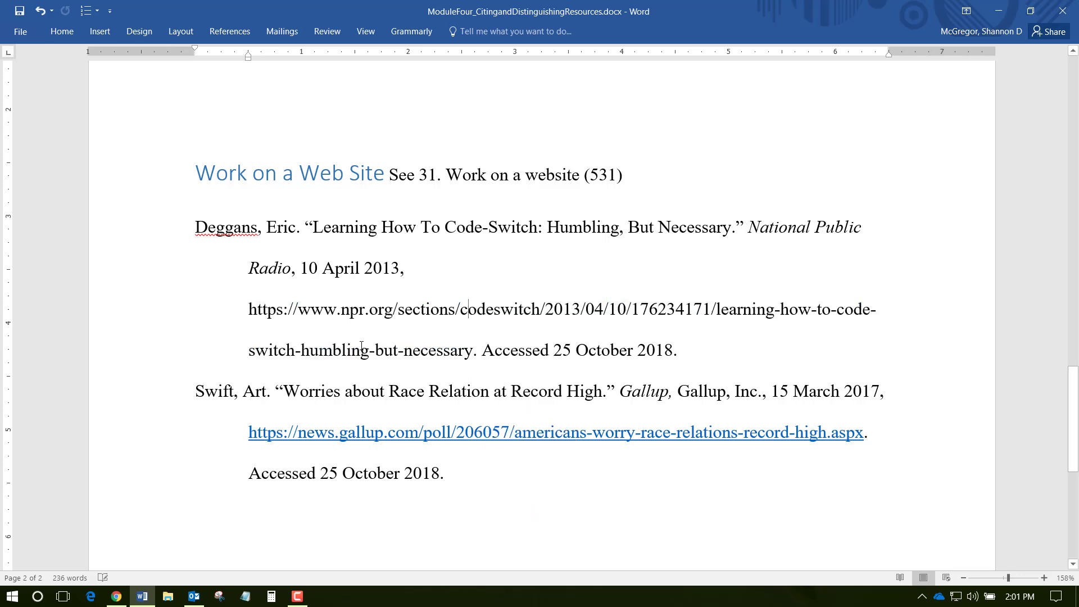
click(297, 308)
key(BackSpace)
key(BackSpace)
key(BackSpace)
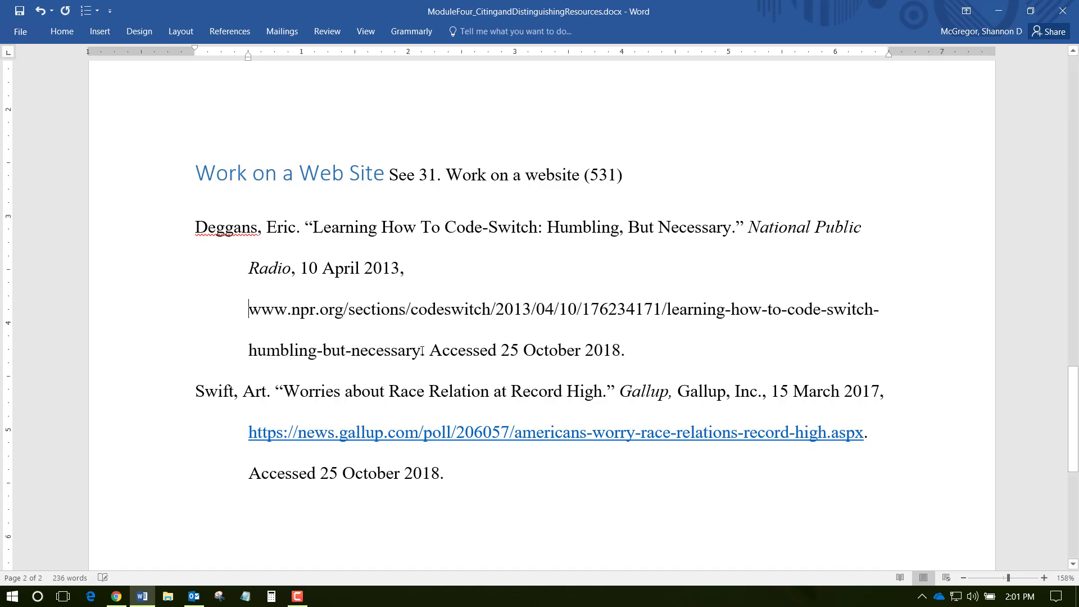
click(668, 309)
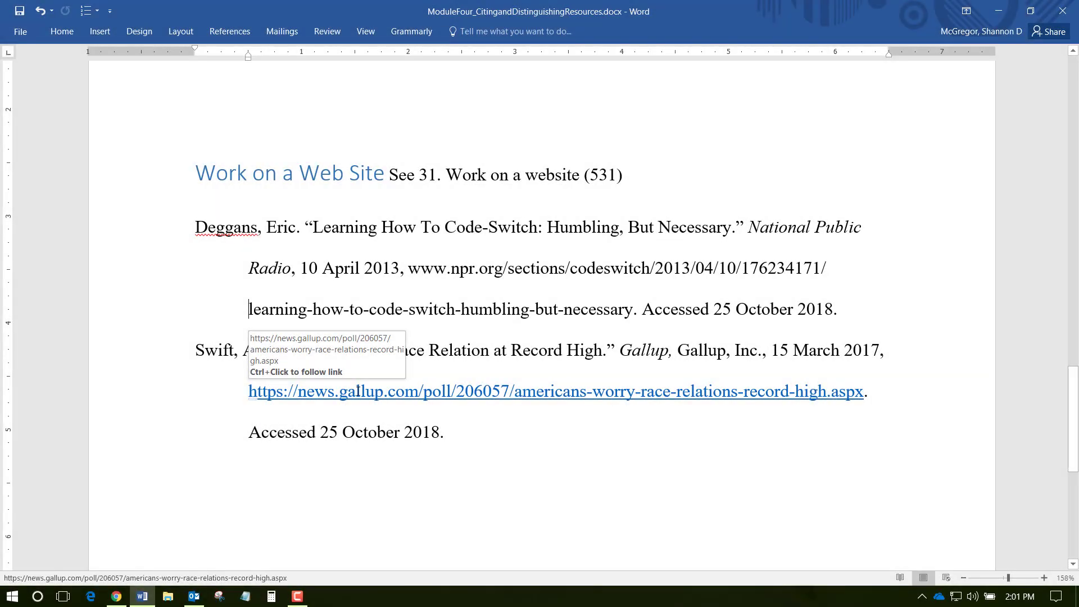
Step: Select the Gallup address and remove its link through Insert > Link
right_click(505, 390)
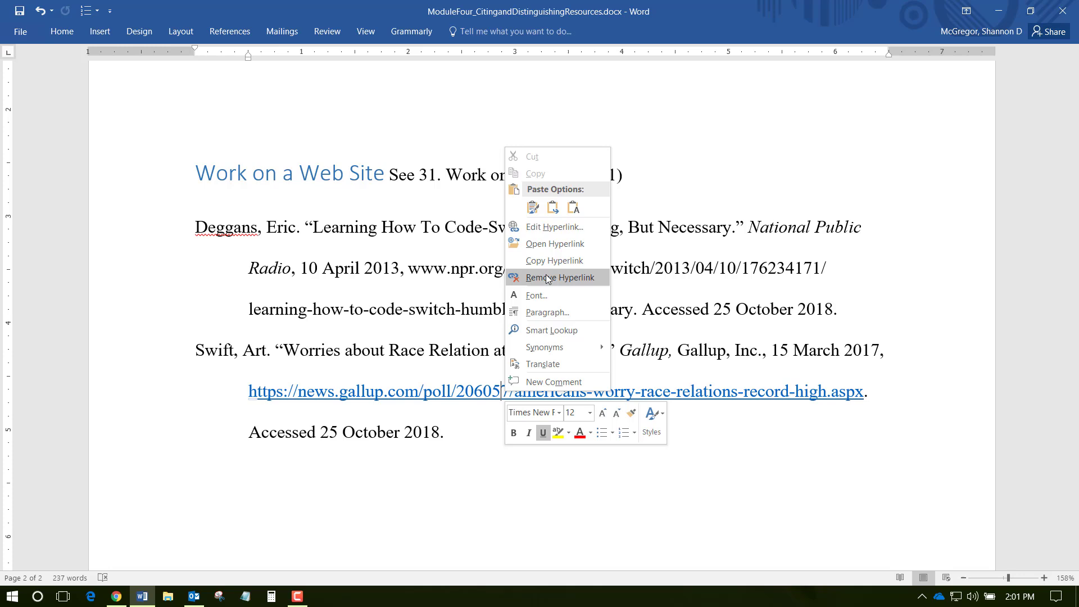
key(Escape)
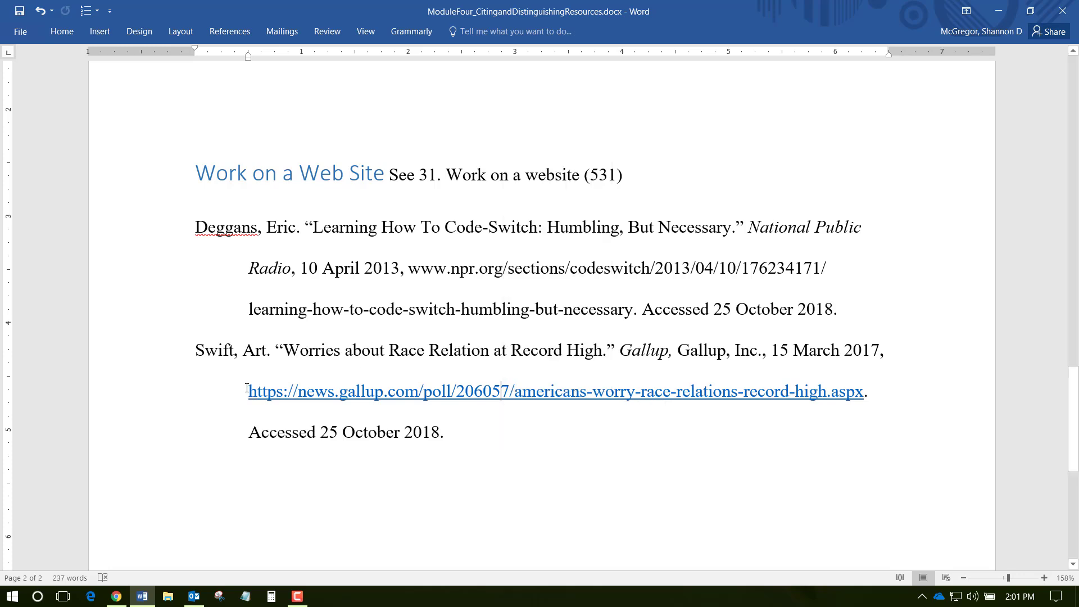
drag(246, 391, 863, 391)
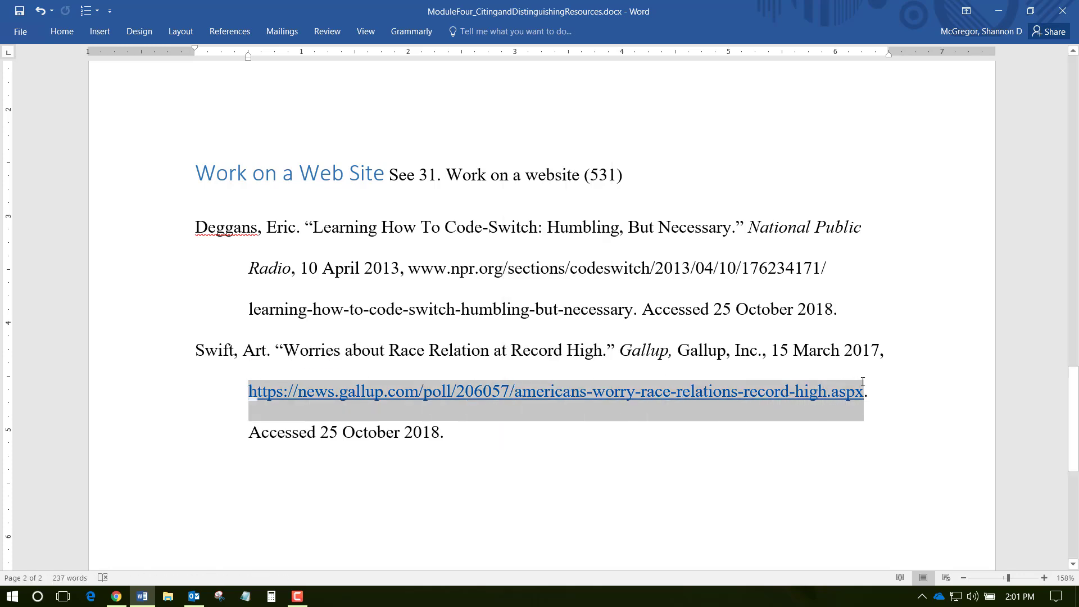
click(101, 31)
click(499, 65)
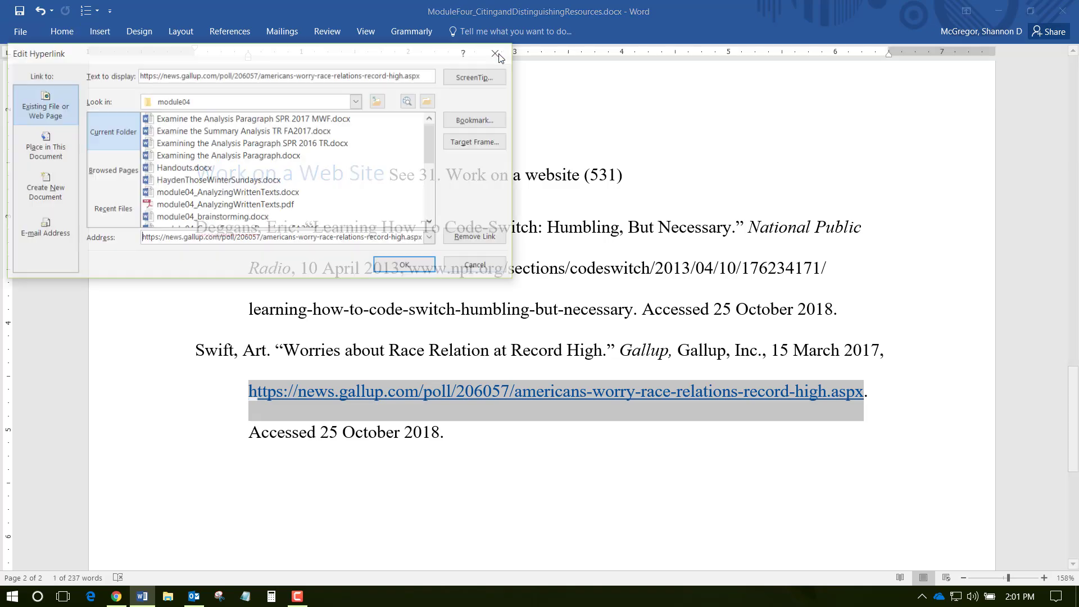
click(477, 237)
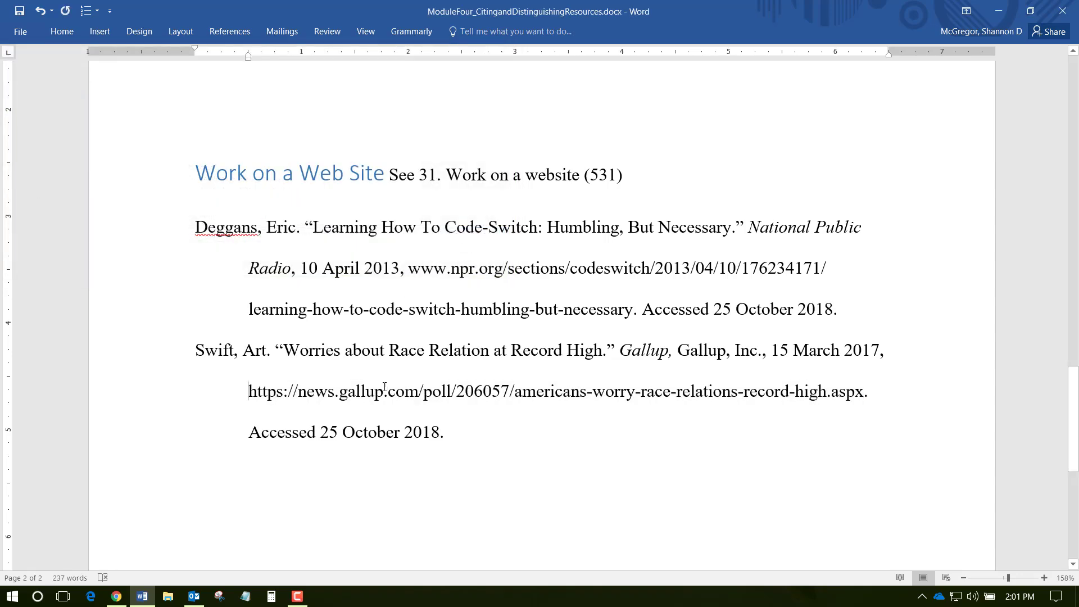
click(298, 391)
key(BackSpace)
key(BackSpace)
key(BackSpace)
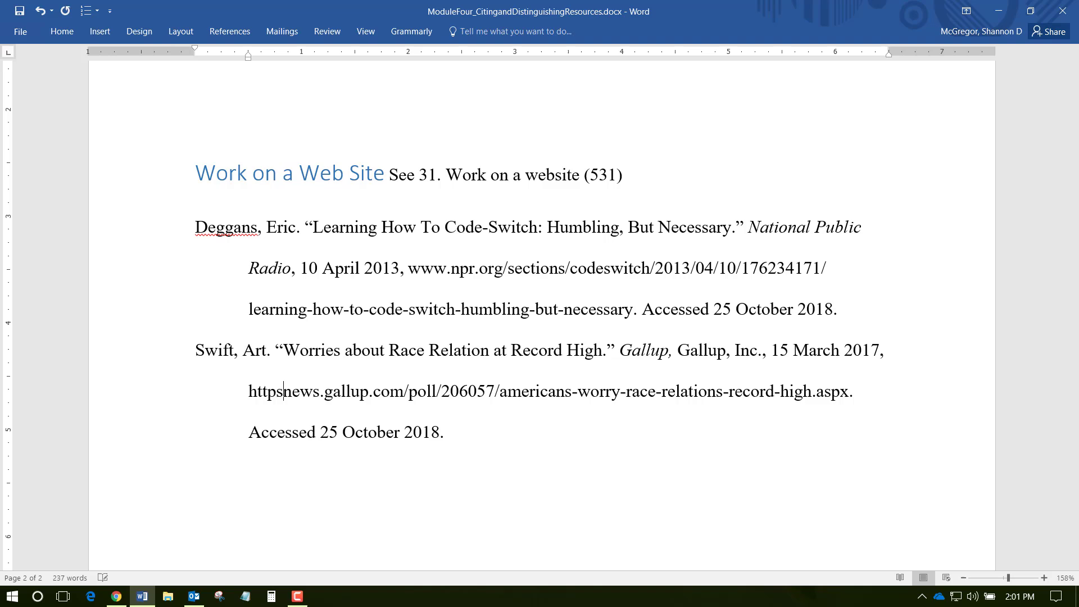
key(BackSpace)
key(BackSpace)
key(BackSpace)
key(BackSpace)
key(BackSpace)
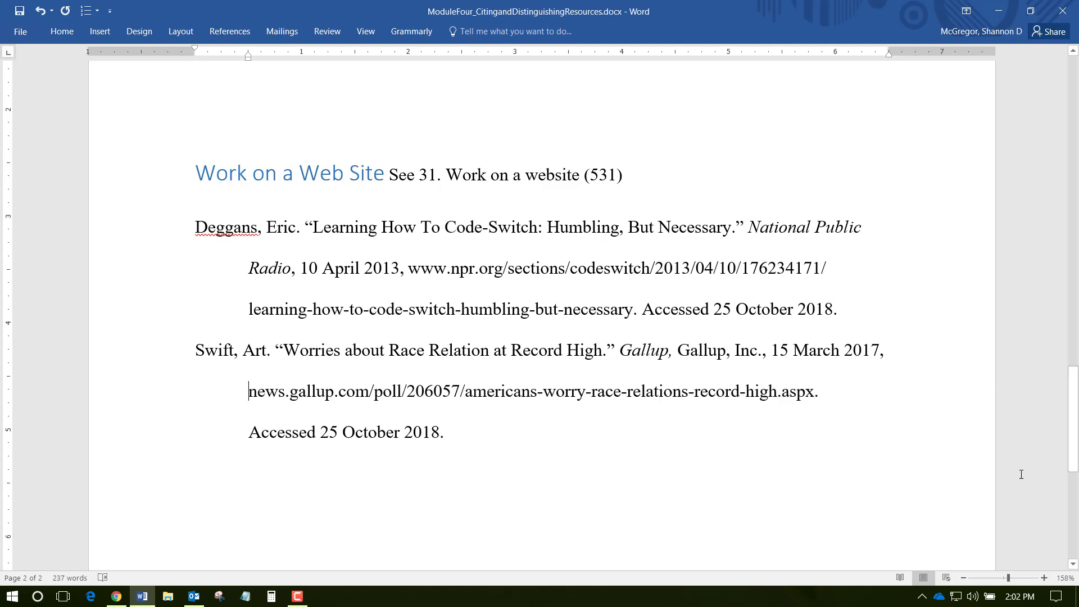
click(906, 403)
Step: Cut the Gallup address line and paste it back using Keep Text Only
drag(249, 390, 816, 390)
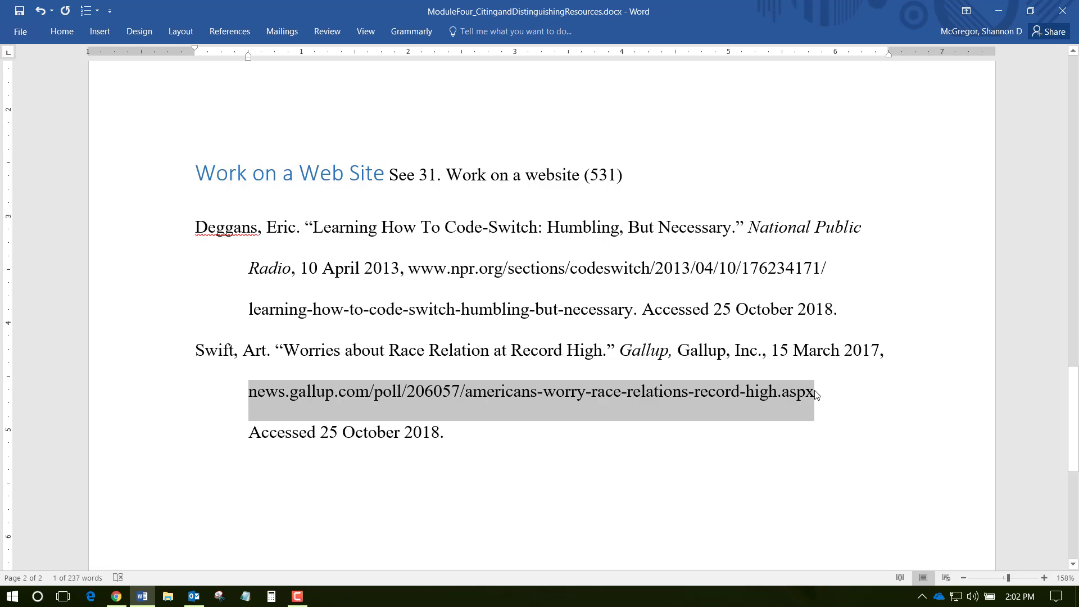
key(Delete)
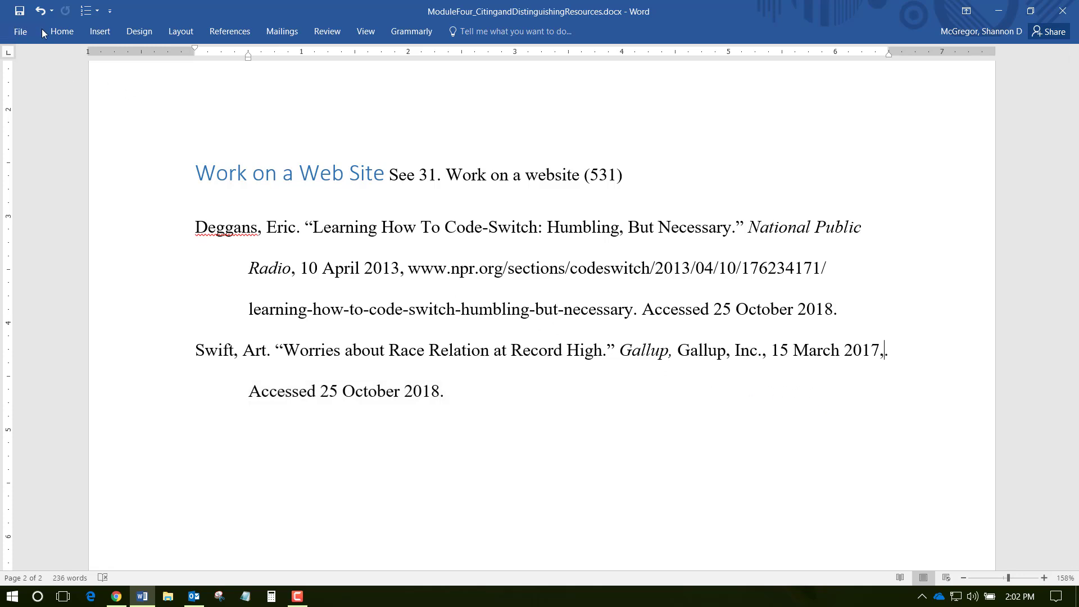
click(62, 31)
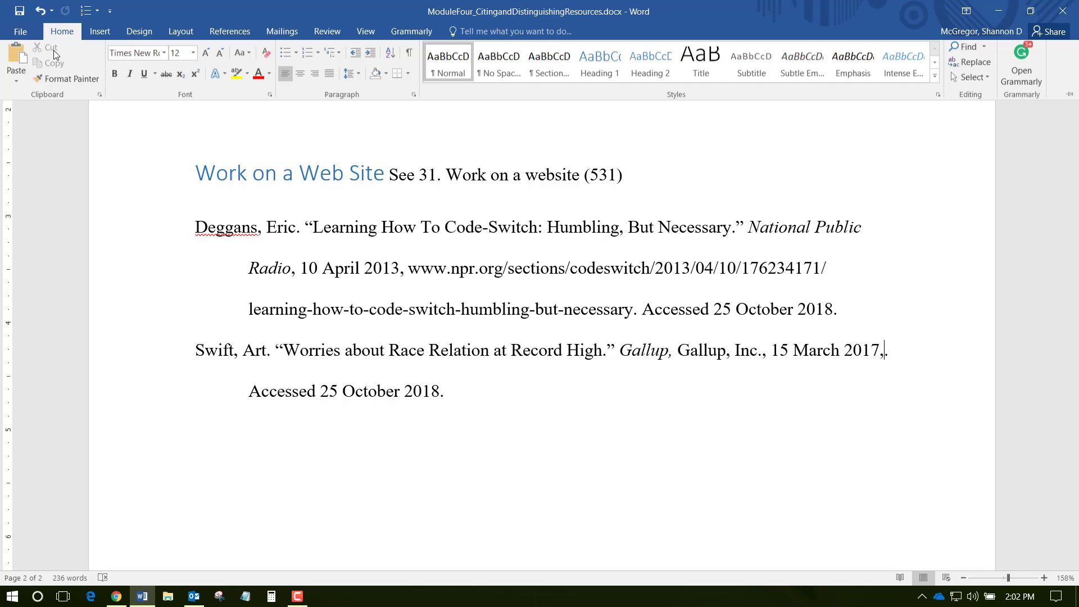
click(24, 84)
click(56, 119)
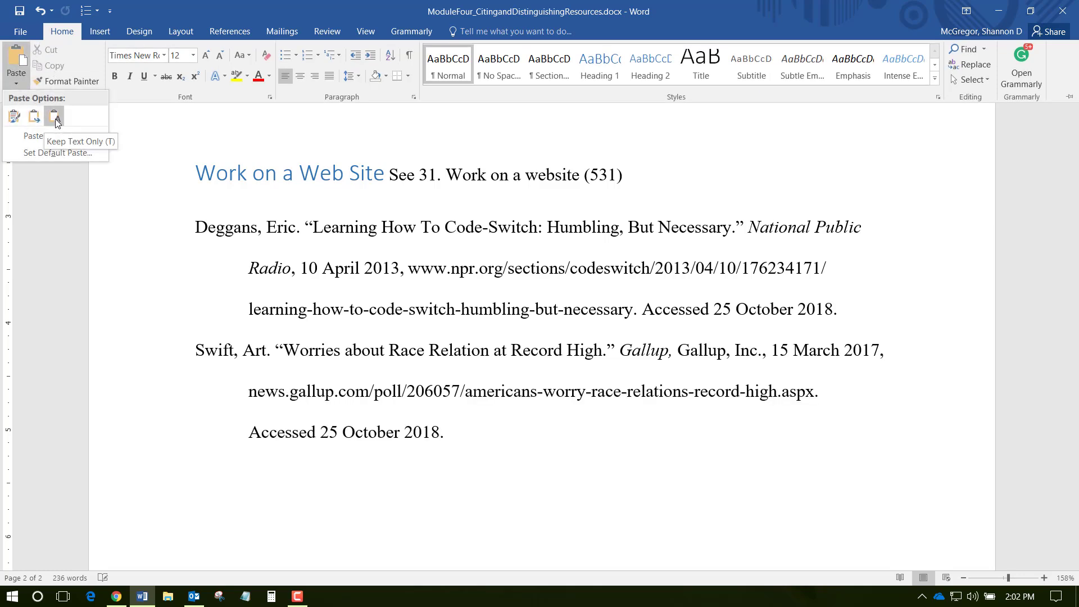
click(55, 118)
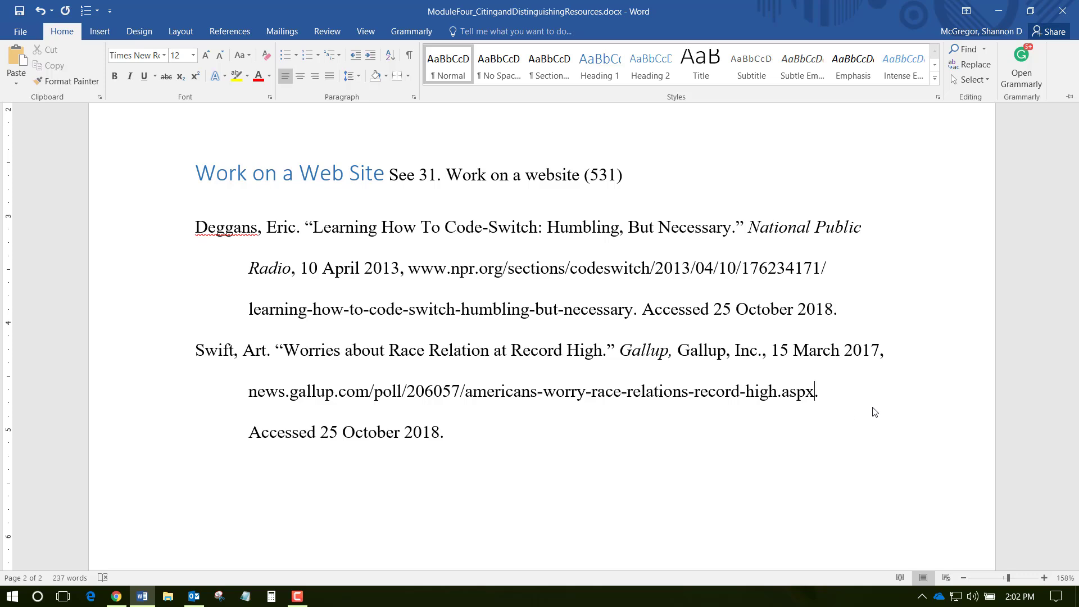
Step: Delete the space between 'aspx' and the period after the Gallup address
click(824, 391)
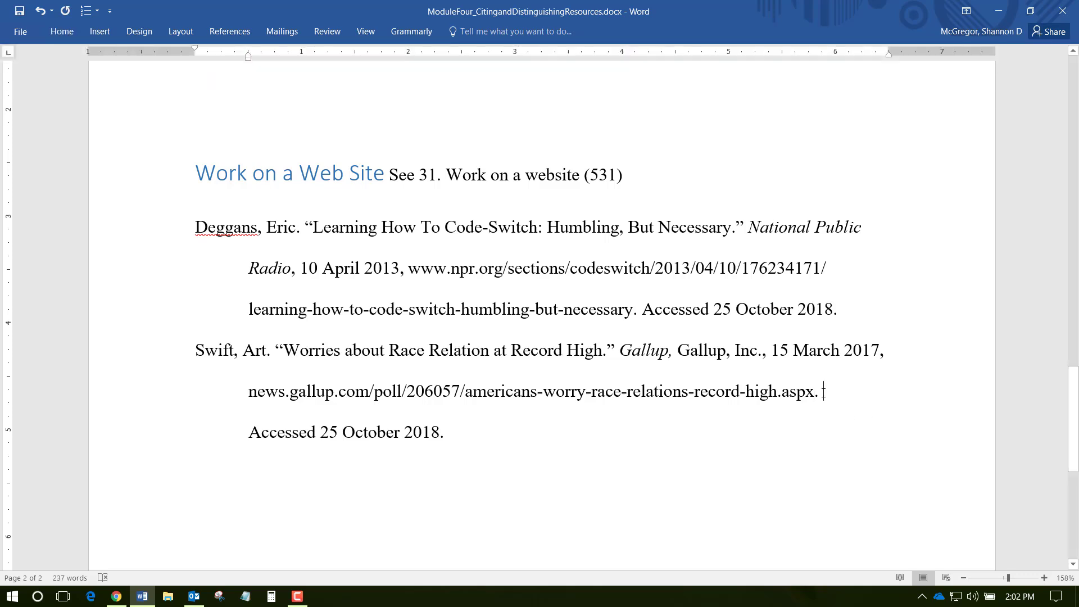
key(Right)
click(814, 391)
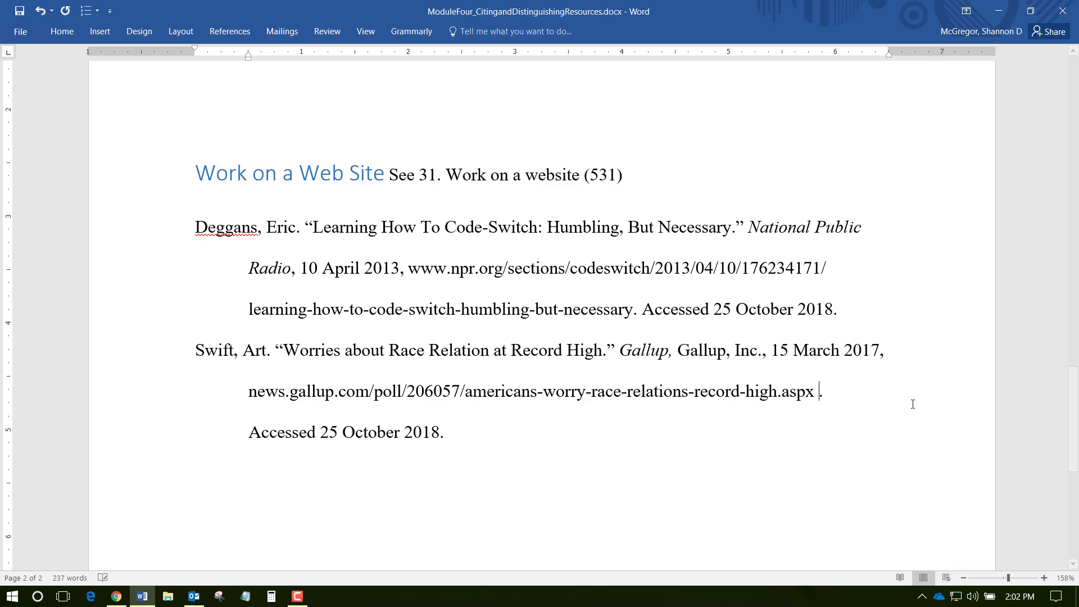
key(BackSpace)
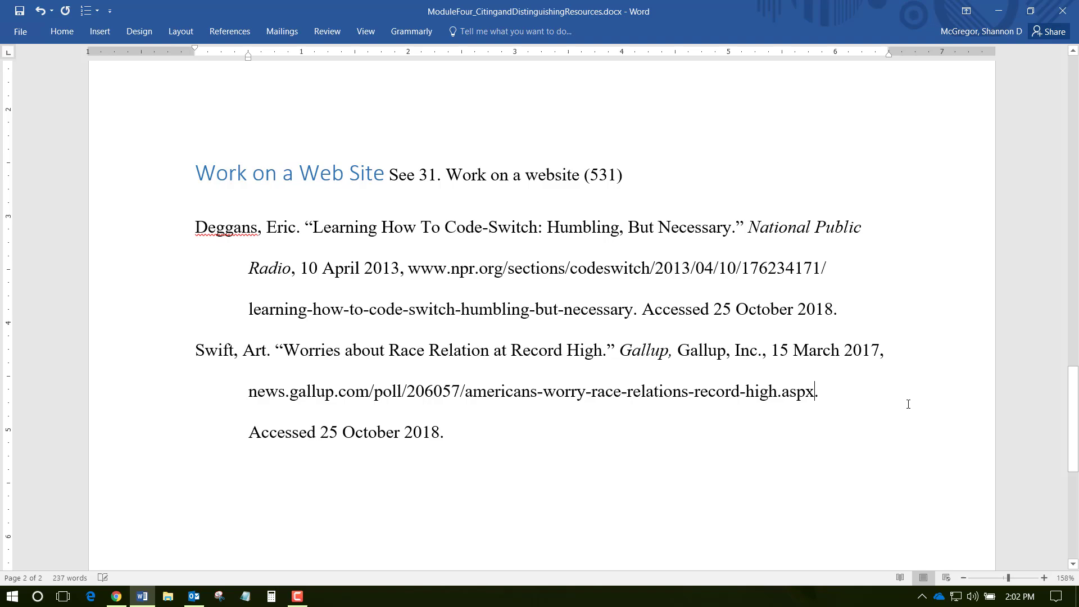